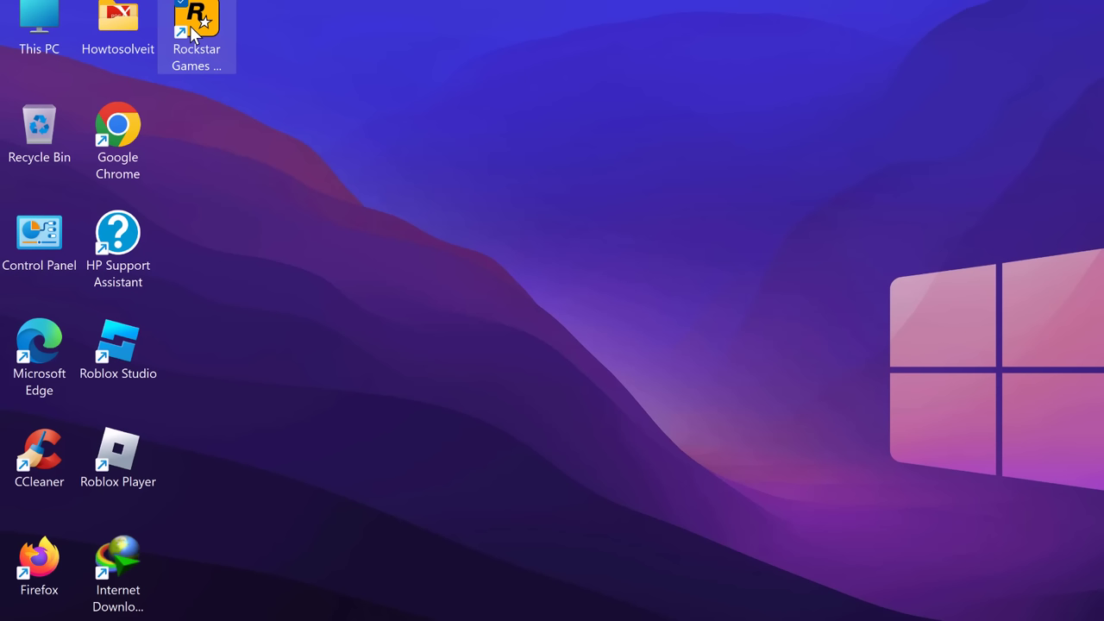
- Set the Rockstar Games Launcher shortcut to Windows 8 compatibility mode and Run as administrator, then apply
{"action": "right_click", "coordinate": [193, 34]}
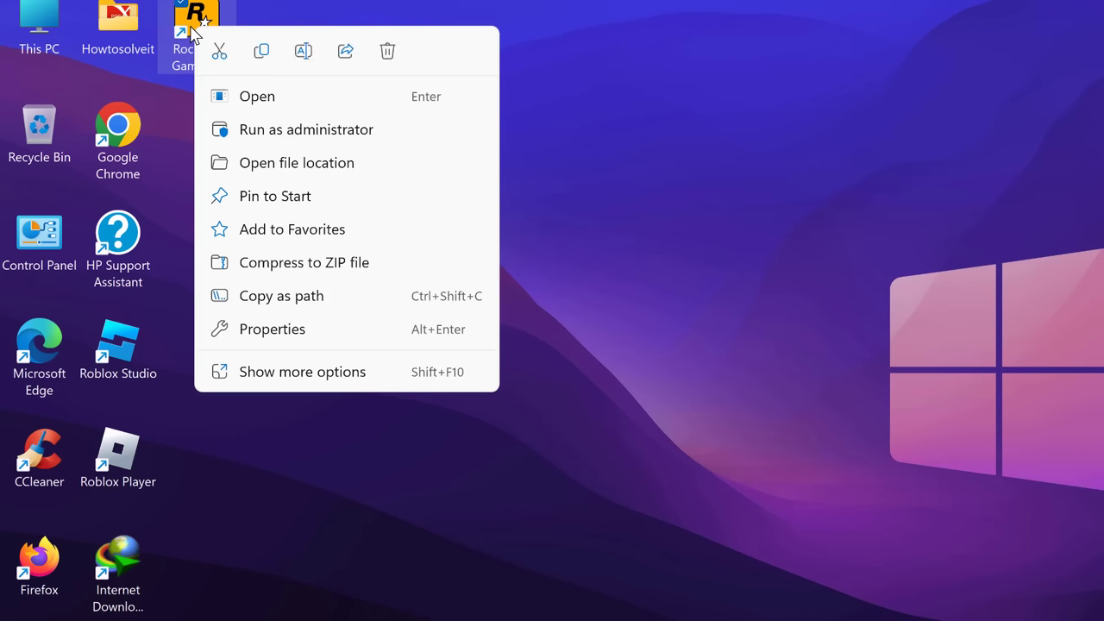
{"action": "left_click", "coordinate": [289, 336]}
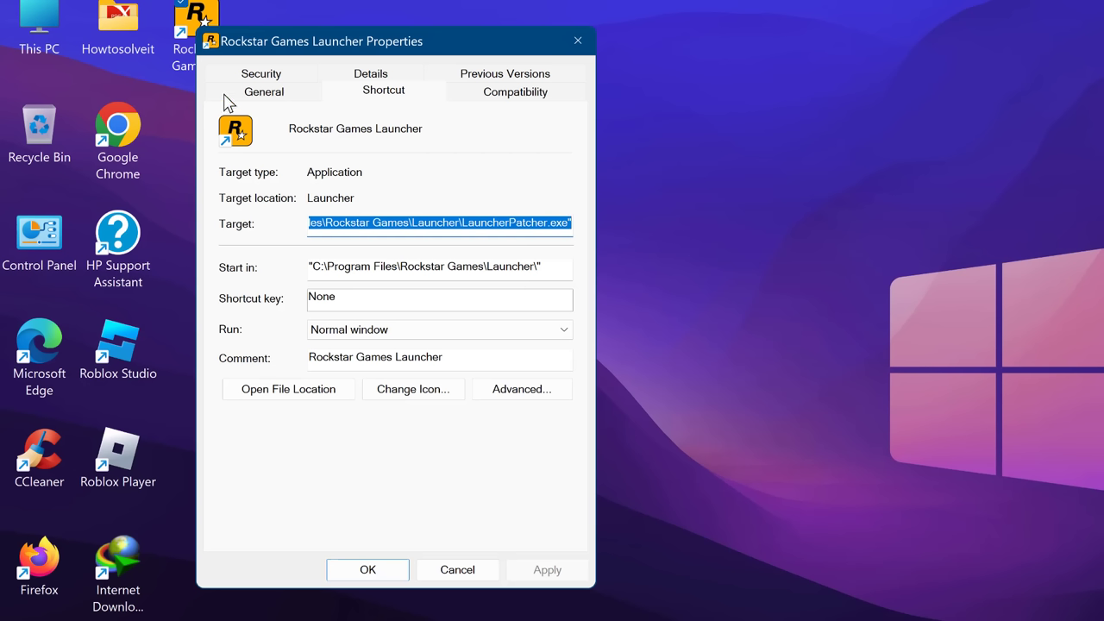
{"action": "left_click", "coordinate": [511, 95]}
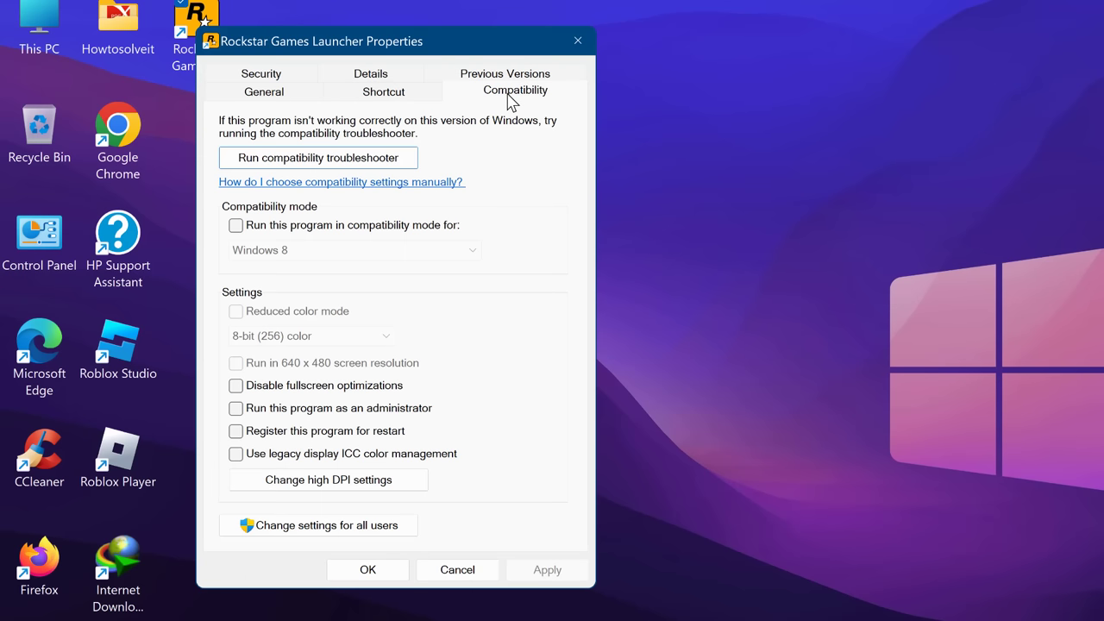
{"action": "left_click", "coordinate": [237, 228]}
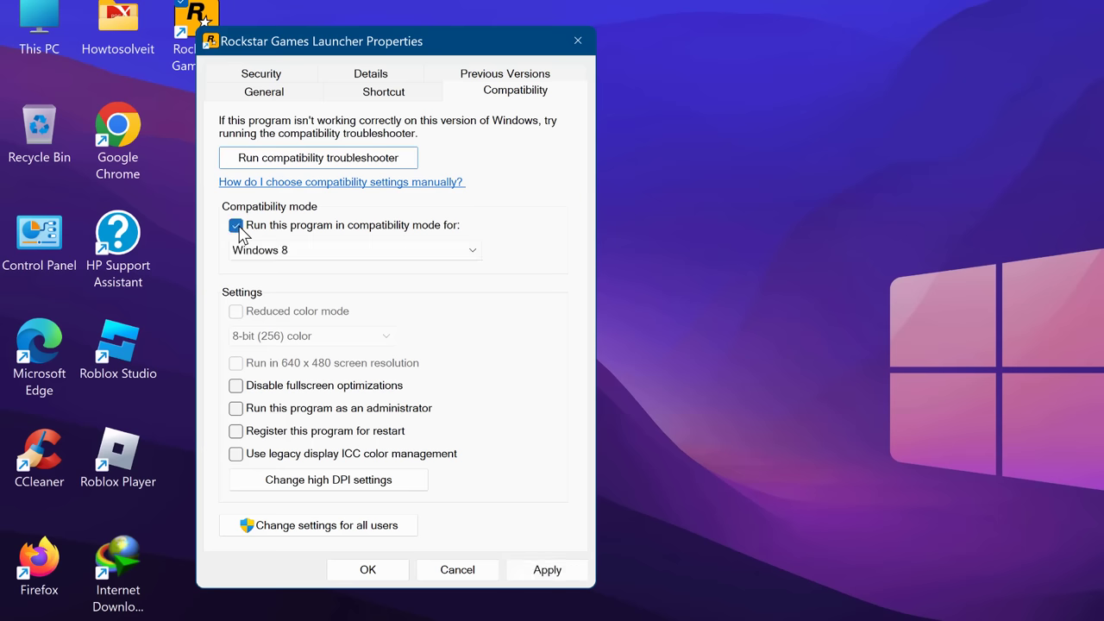
{"action": "left_click", "coordinate": [474, 252]}
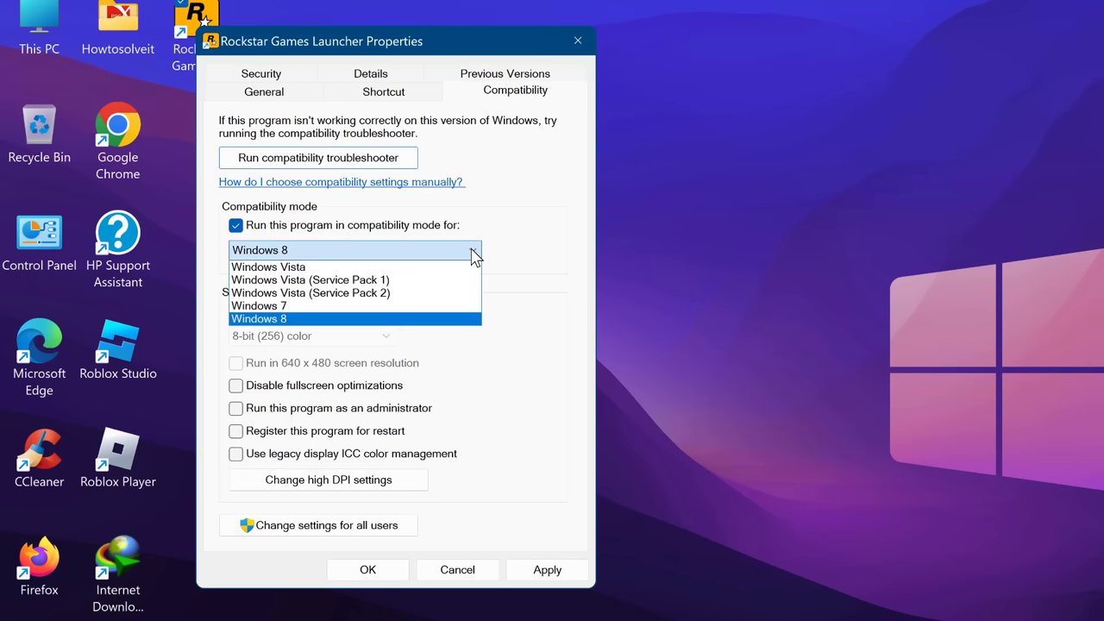
{"action": "left_click", "coordinate": [290, 320]}
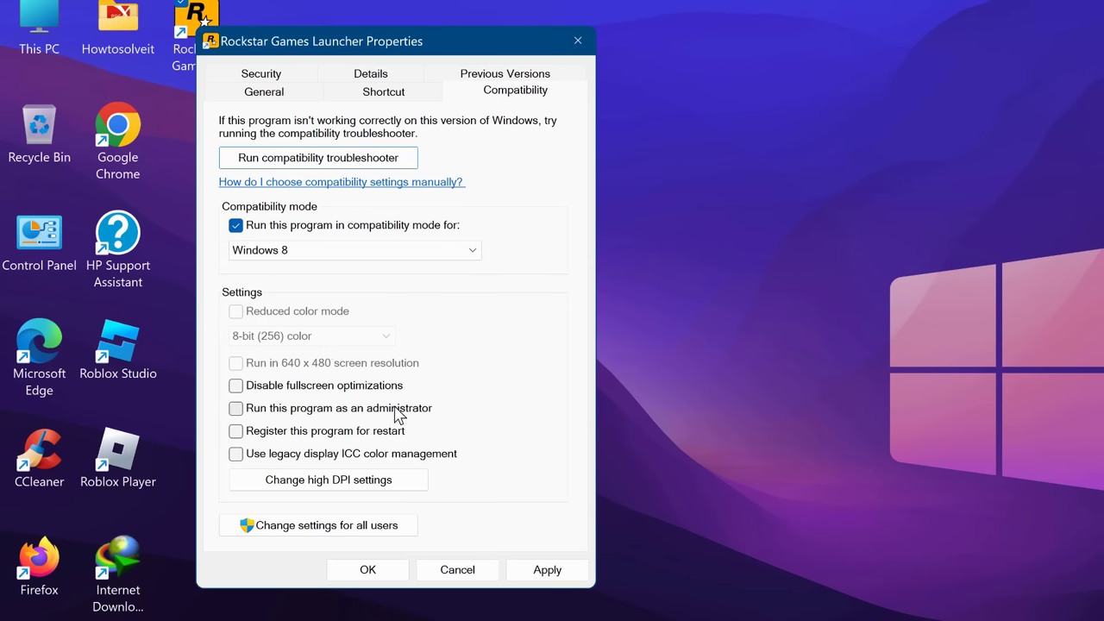
{"action": "left_click", "coordinate": [235, 410]}
{"action": "left_click", "coordinate": [560, 572]}
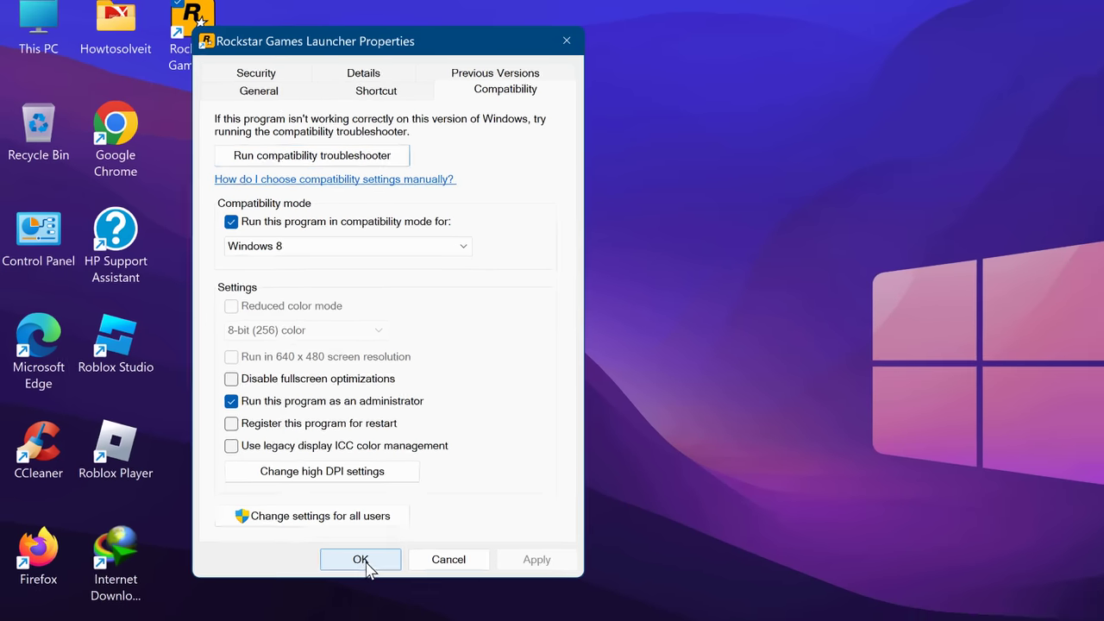
{"action": "left_click", "coordinate": [361, 560]}
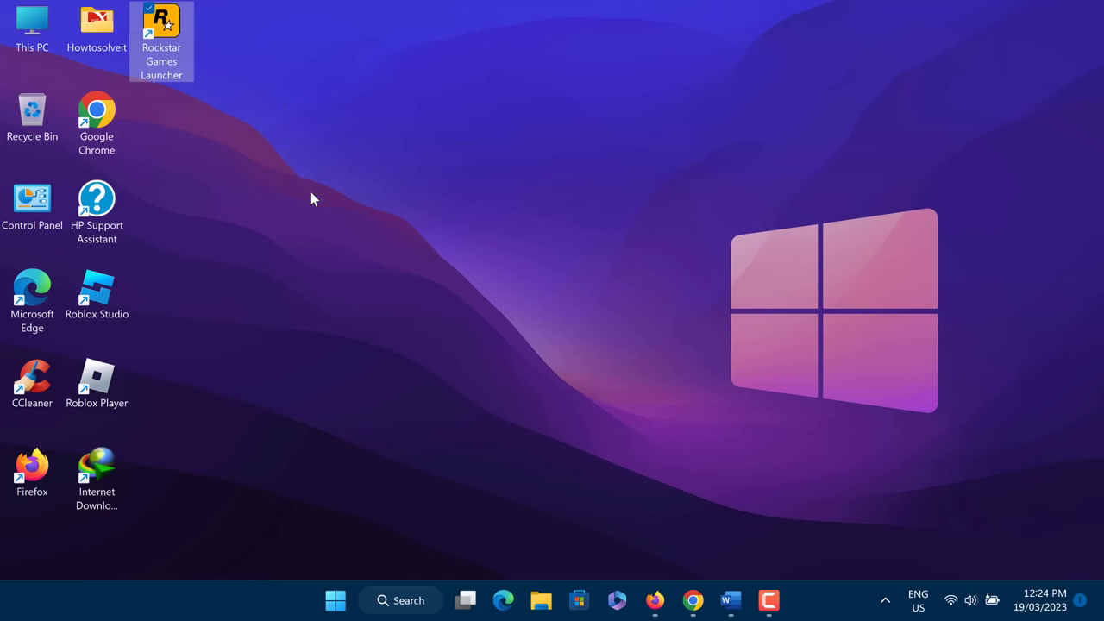
{"action": "left_click", "coordinate": [311, 193]}
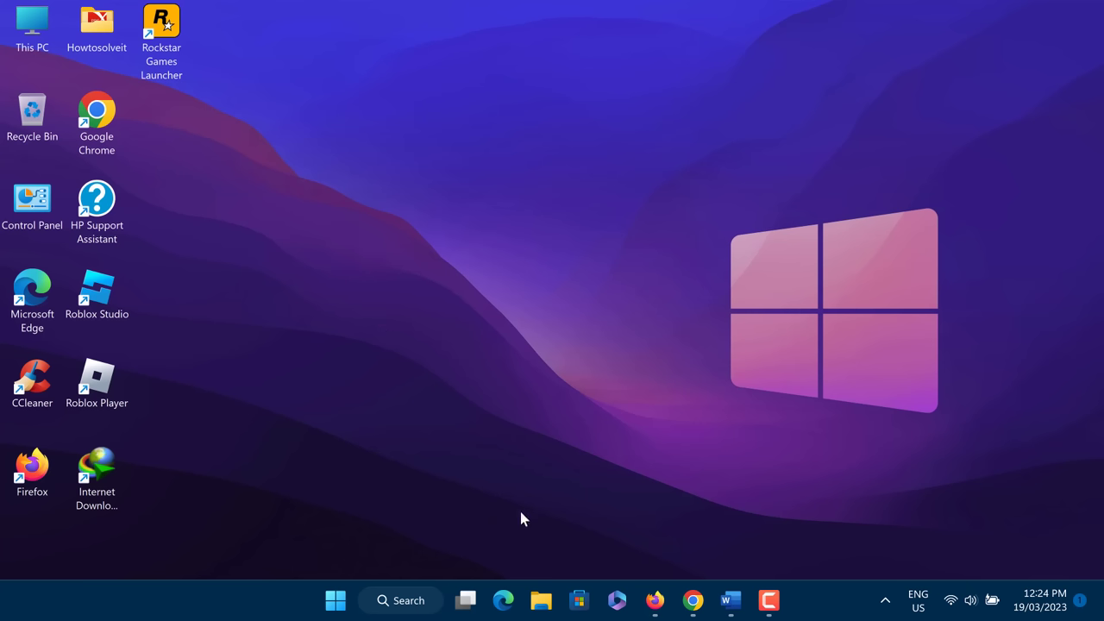
- In File Explorer, delete the Social Club folder under Documents > Rockstar Games
{"action": "left_click", "coordinate": [541, 601]}
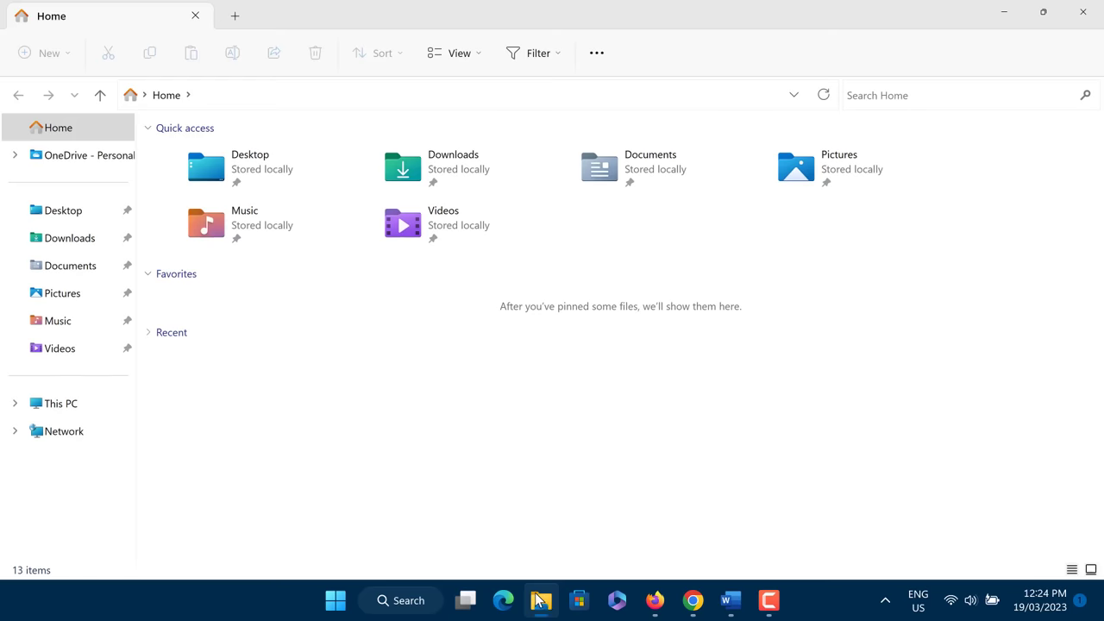
{"action": "left_click", "coordinate": [71, 271]}
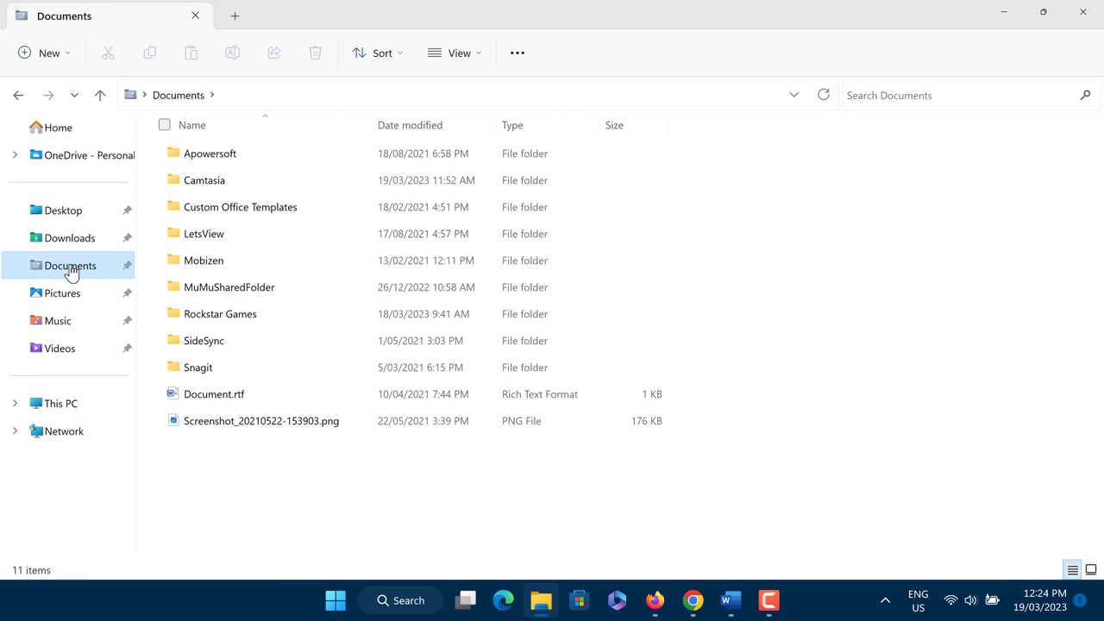
{"action": "left_click", "coordinate": [213, 320]}
{"action": "double_click", "coordinate": [212, 317]}
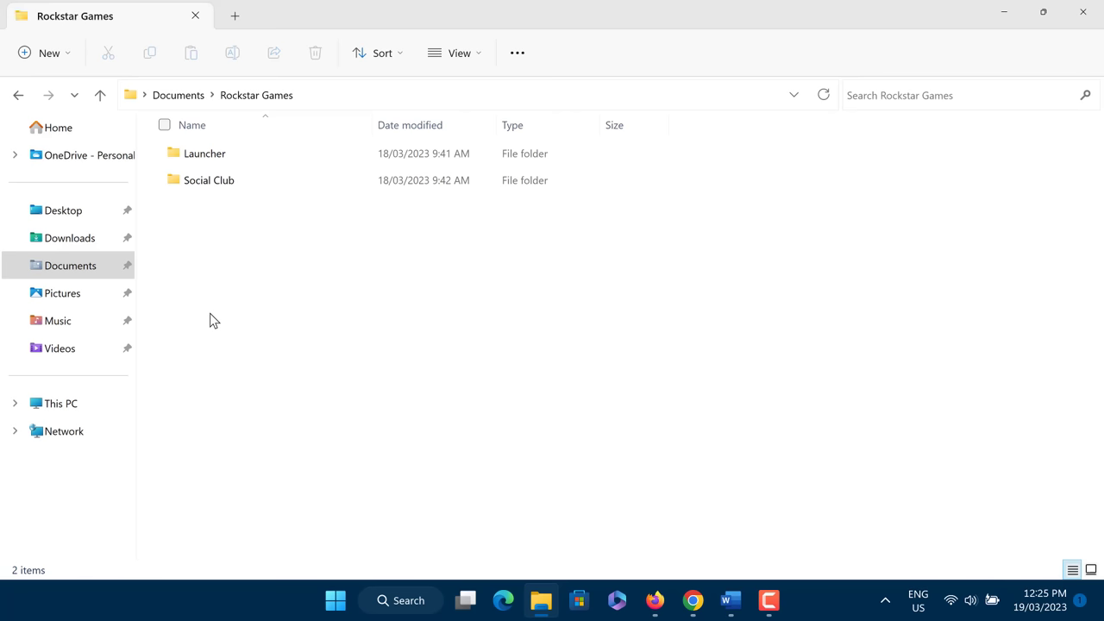
{"action": "left_click", "coordinate": [178, 185]}
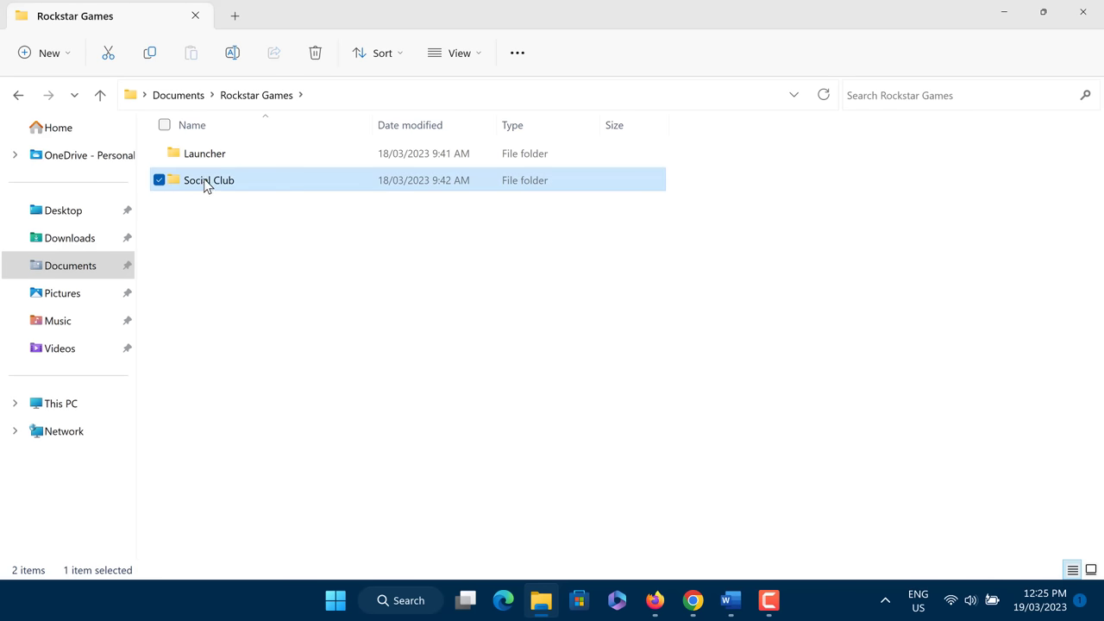
{"action": "right_click", "coordinate": [204, 186]}
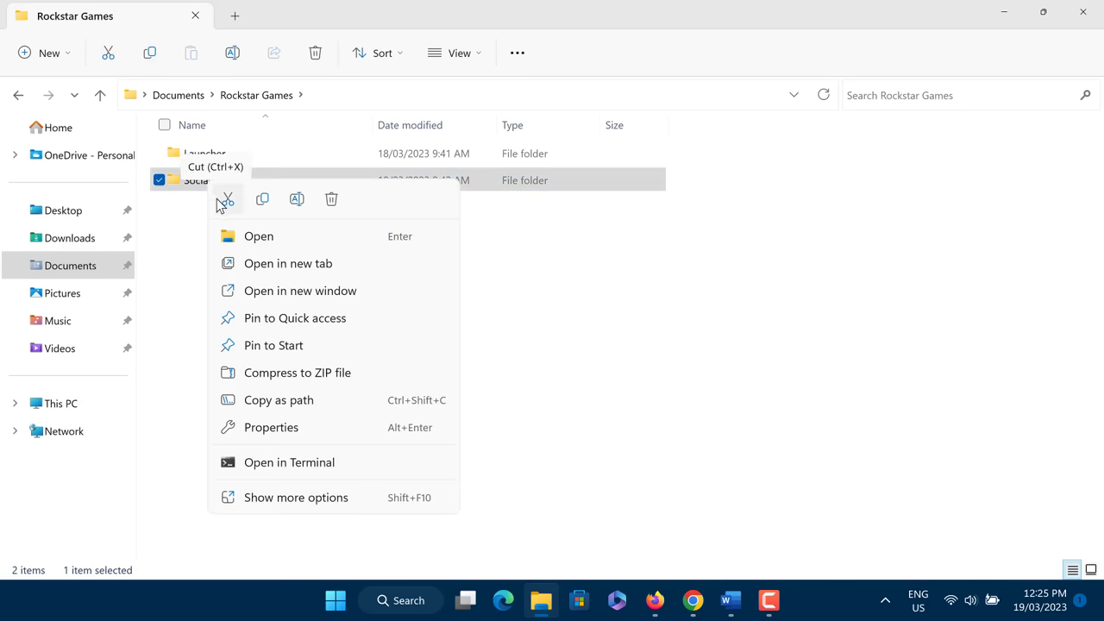
{"action": "left_click", "coordinate": [331, 200]}
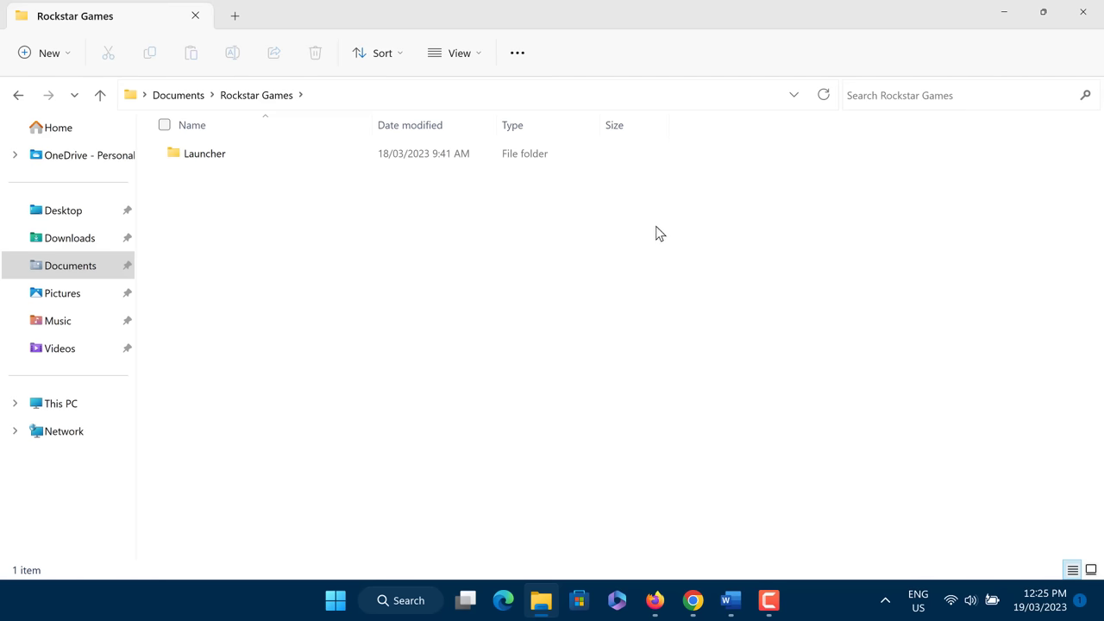
- Close File Explorer to return to the desktop
{"action": "left_click", "coordinate": [1085, 18]}
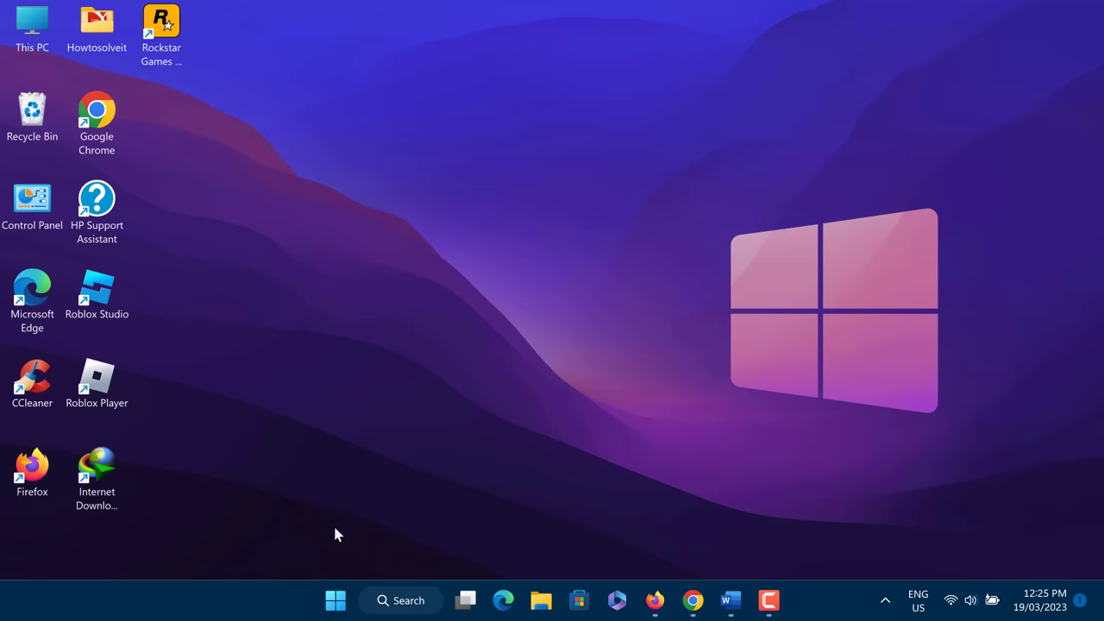
{"action": "left_click", "coordinate": [335, 600]}
{"action": "type", "text": "one"}
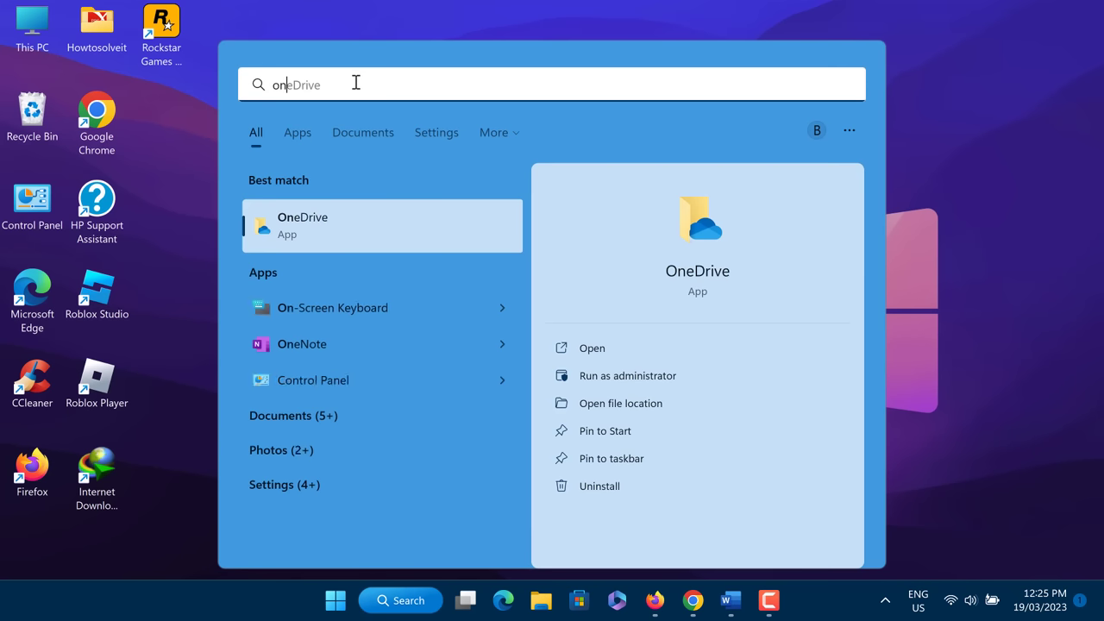
{"action": "type", "text": " drive"}
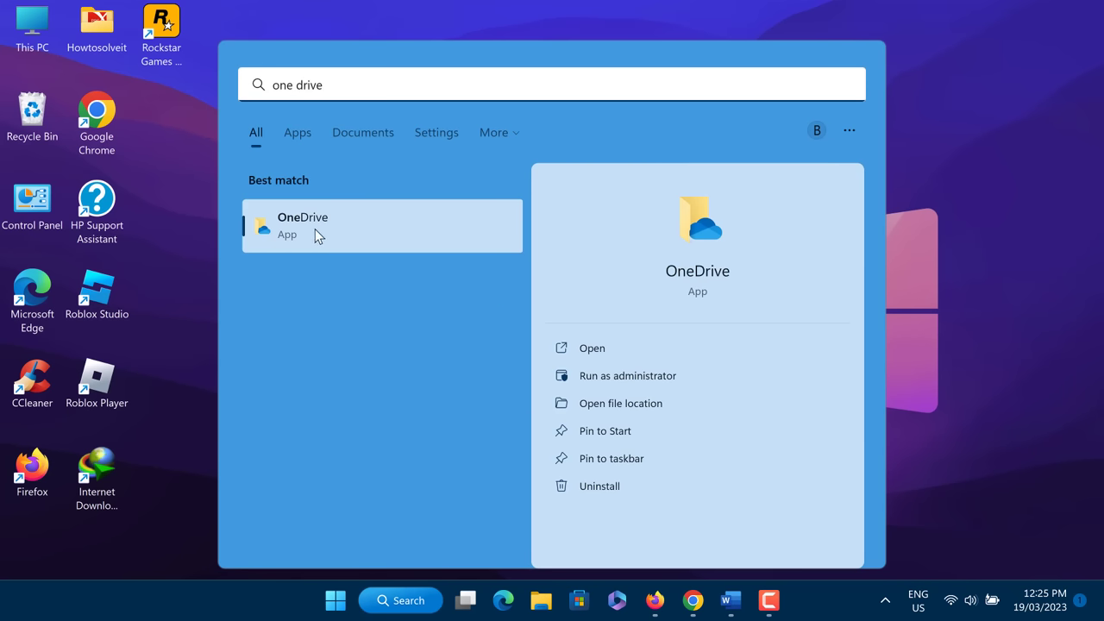
{"action": "left_click", "coordinate": [315, 228]}
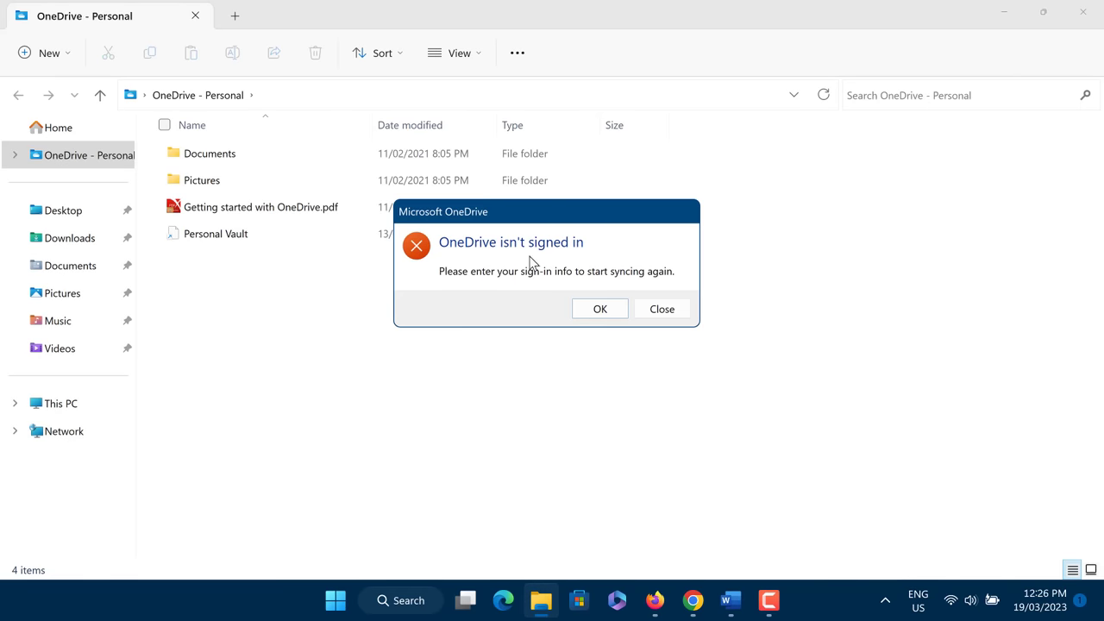
{"action": "left_click", "coordinate": [597, 314]}
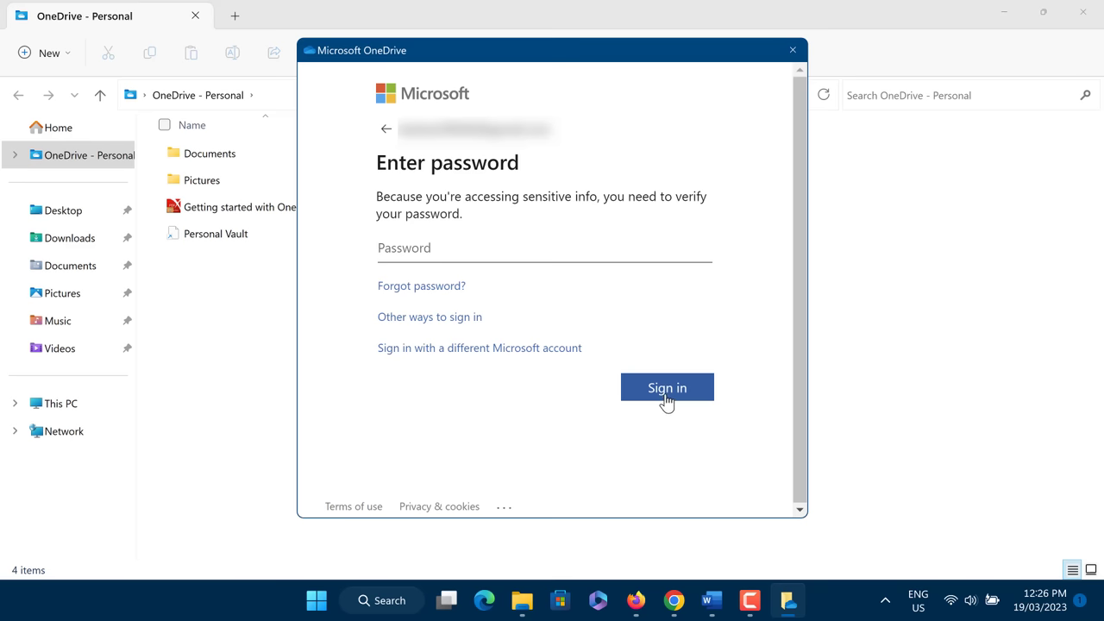
{"action": "left_click", "coordinate": [793, 49]}
{"action": "left_click", "coordinate": [1085, 15]}
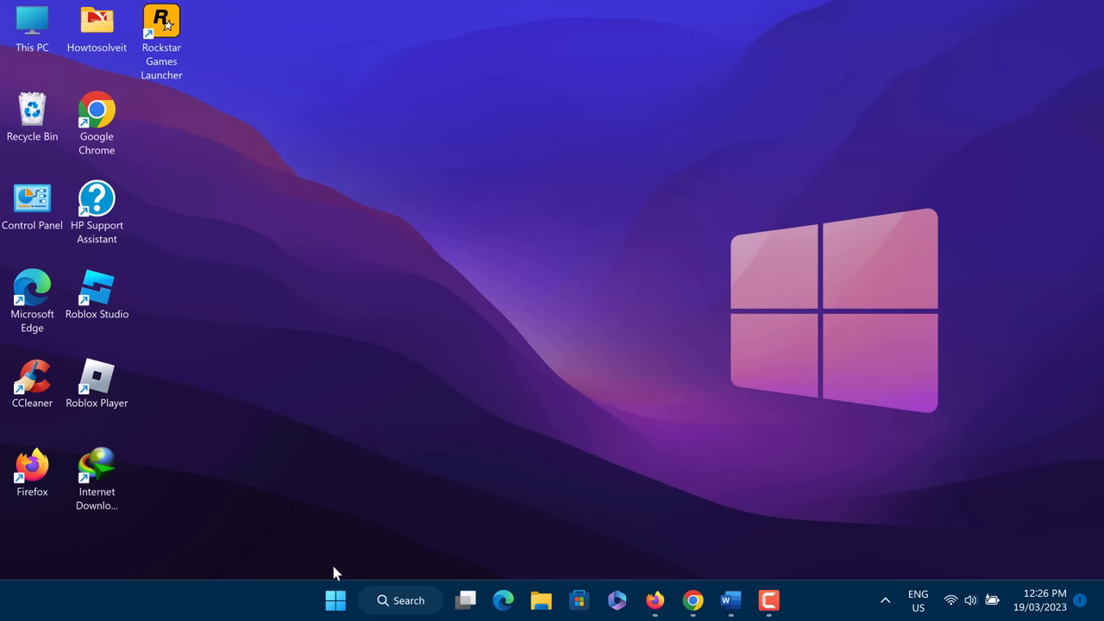
- Search Start for 'cmd' and launch Command Prompt as administrator
{"action": "left_click", "coordinate": [336, 602]}
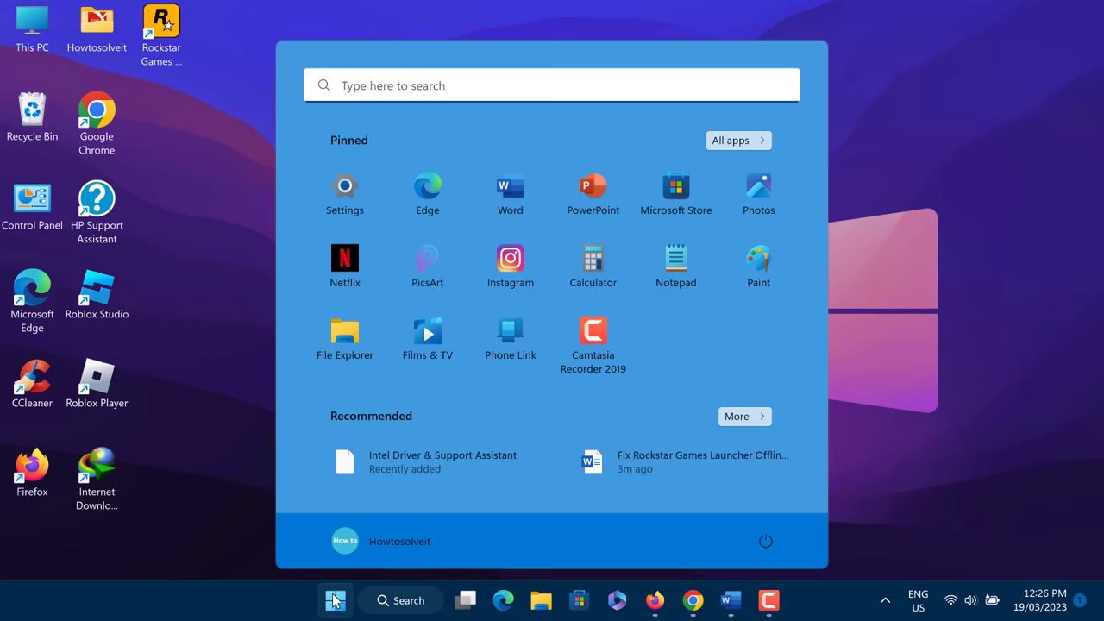
{"action": "left_click", "coordinate": [360, 86]}
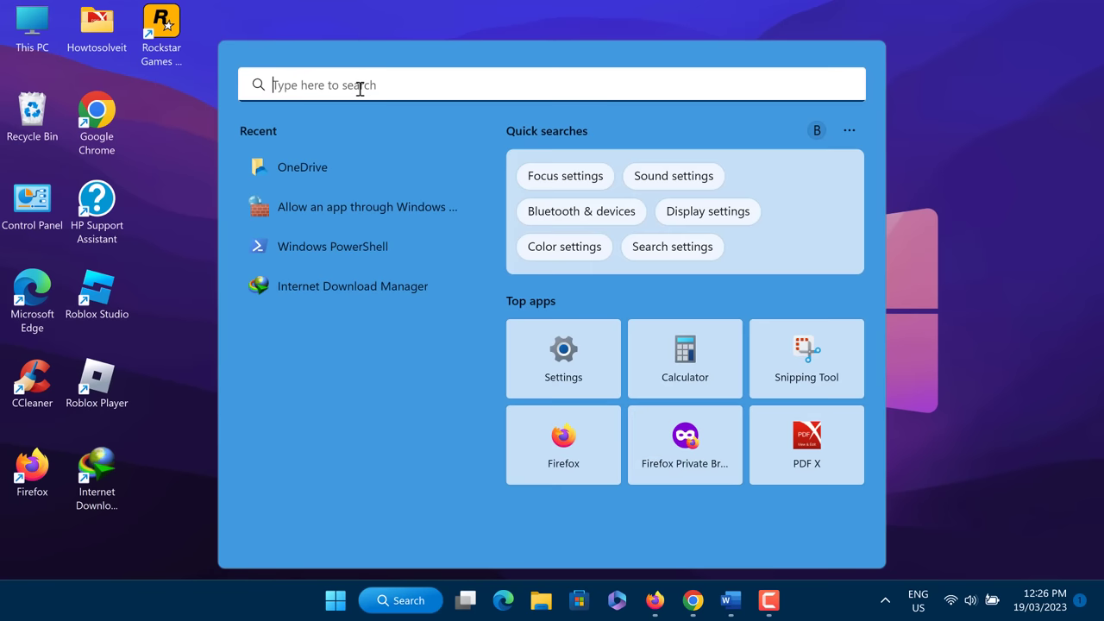
{"action": "type", "text": "cmd"}
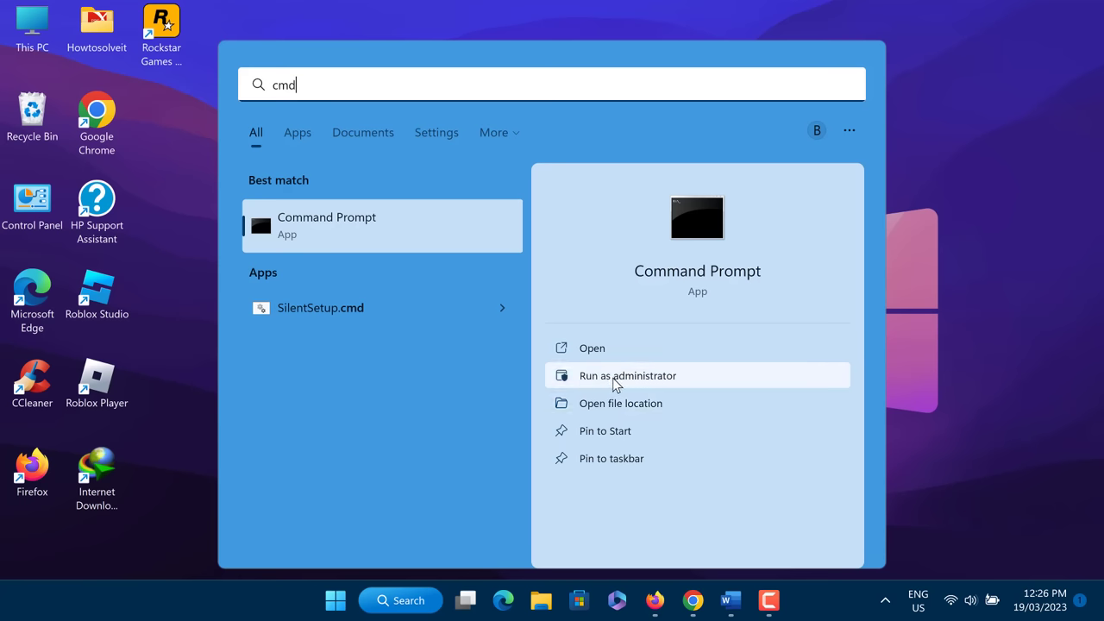
{"action": "left_click", "coordinate": [616, 385]}
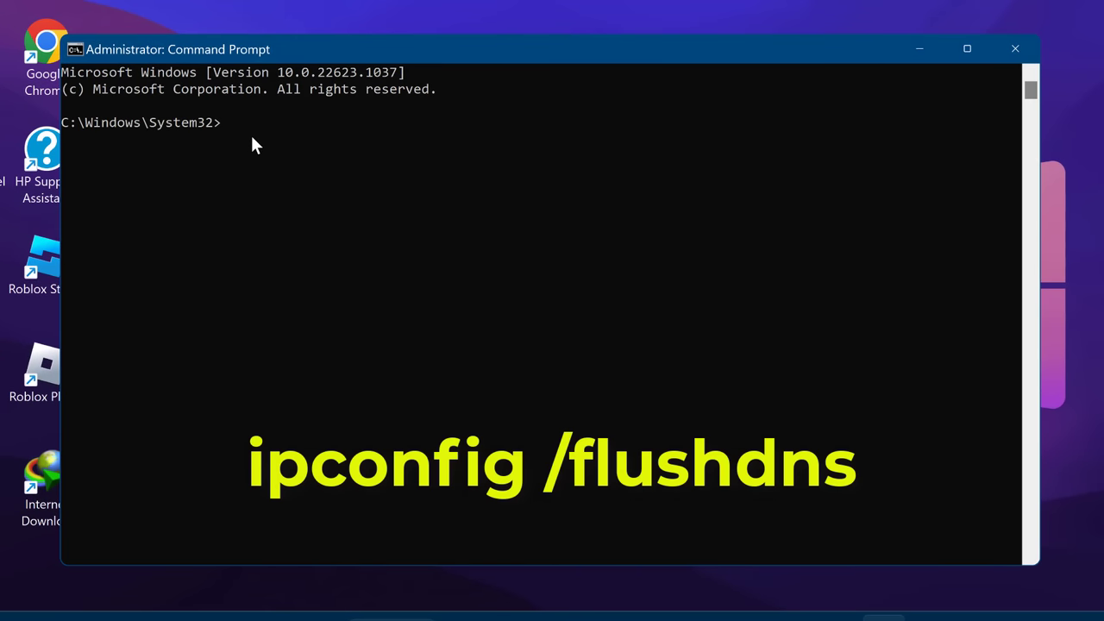
- Run ipconfig /flushdns, then netsh winsock reset in the administrator Command Prompt
{"action": "type", "text": "ipconfig /flushdns"}
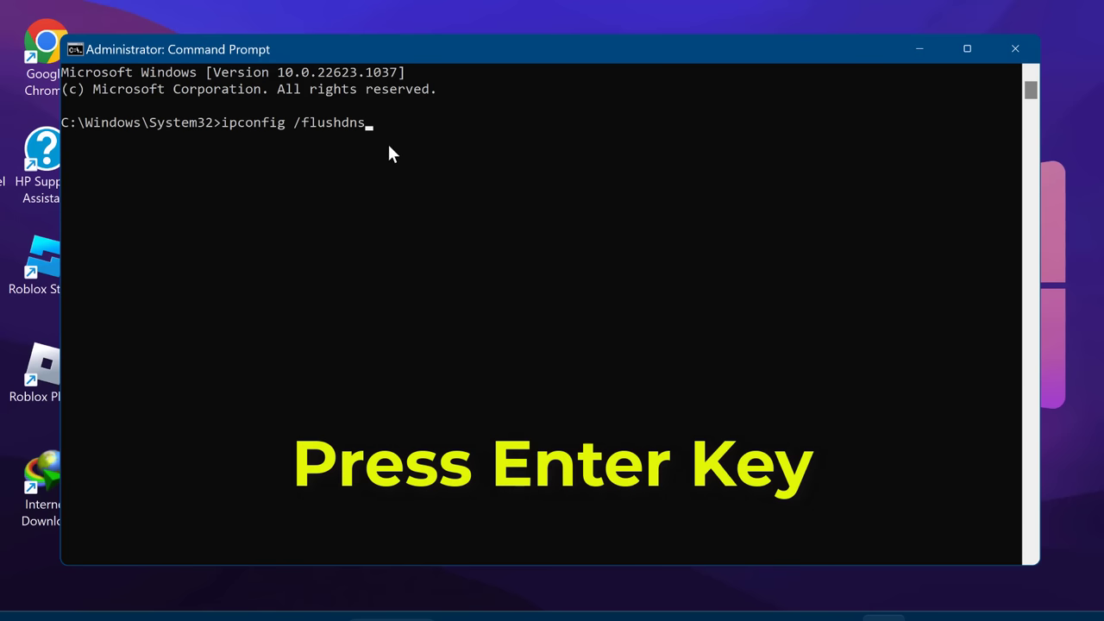
{"action": "key", "text": "Return"}
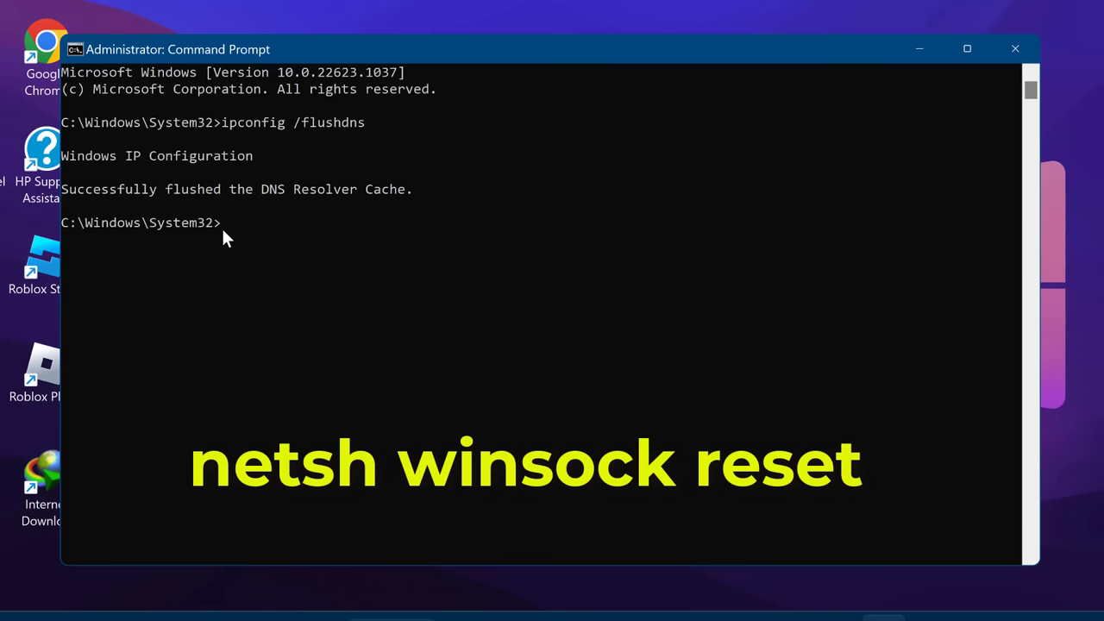
{"action": "type", "text": "netsh winsock reset"}
{"action": "key", "text": "Return"}
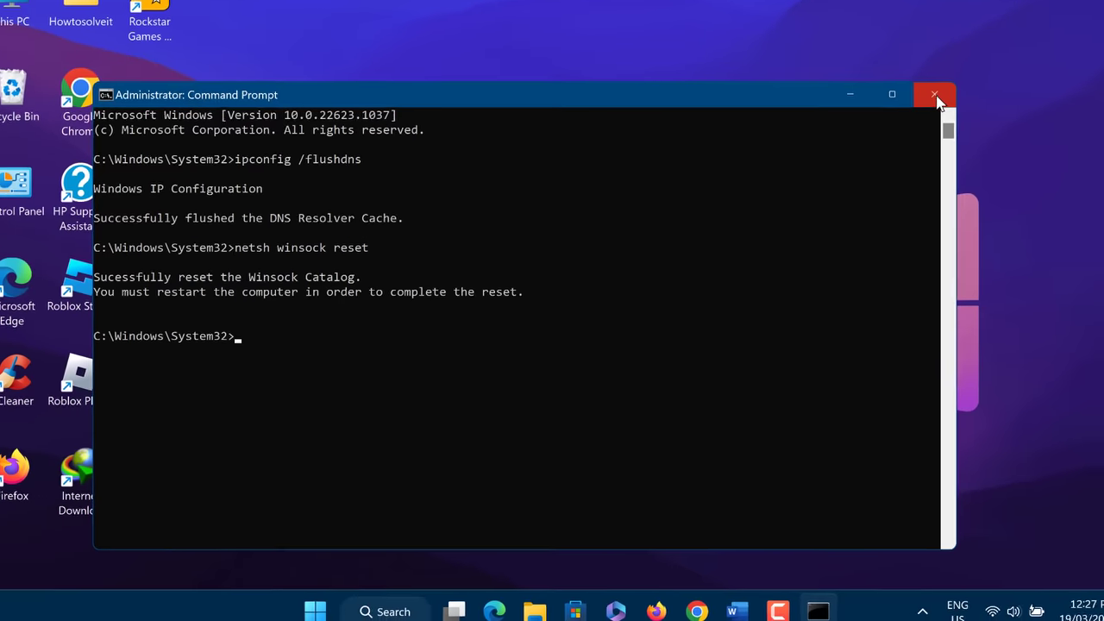
- Close Command Prompt and restart the PC from the Start menu power options
{"action": "left_click", "coordinate": [897, 118]}
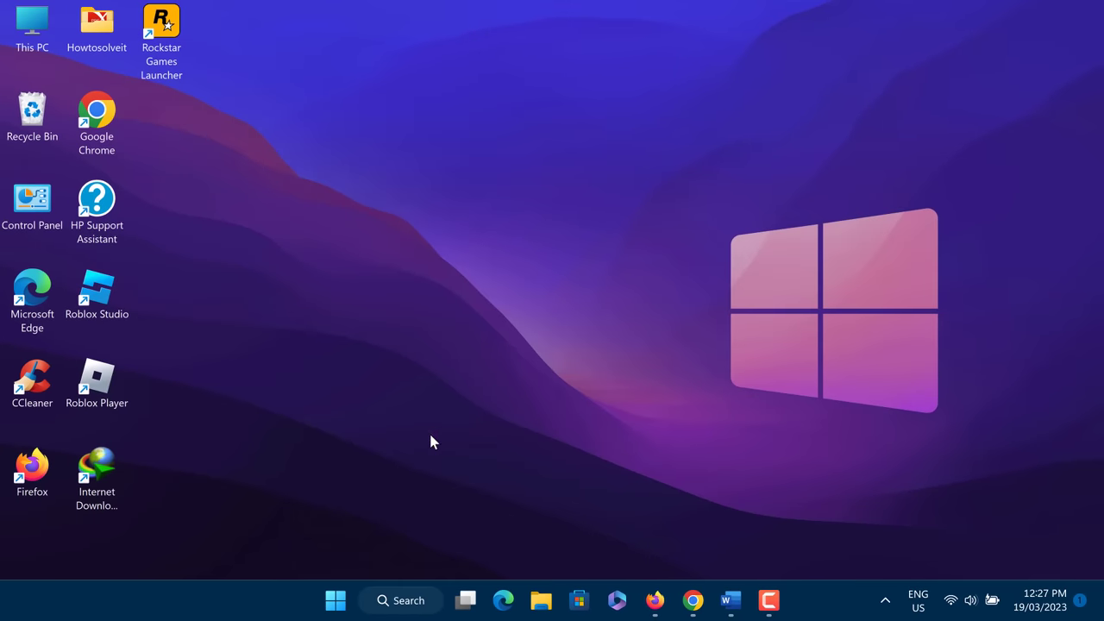
{"action": "left_click", "coordinate": [336, 599]}
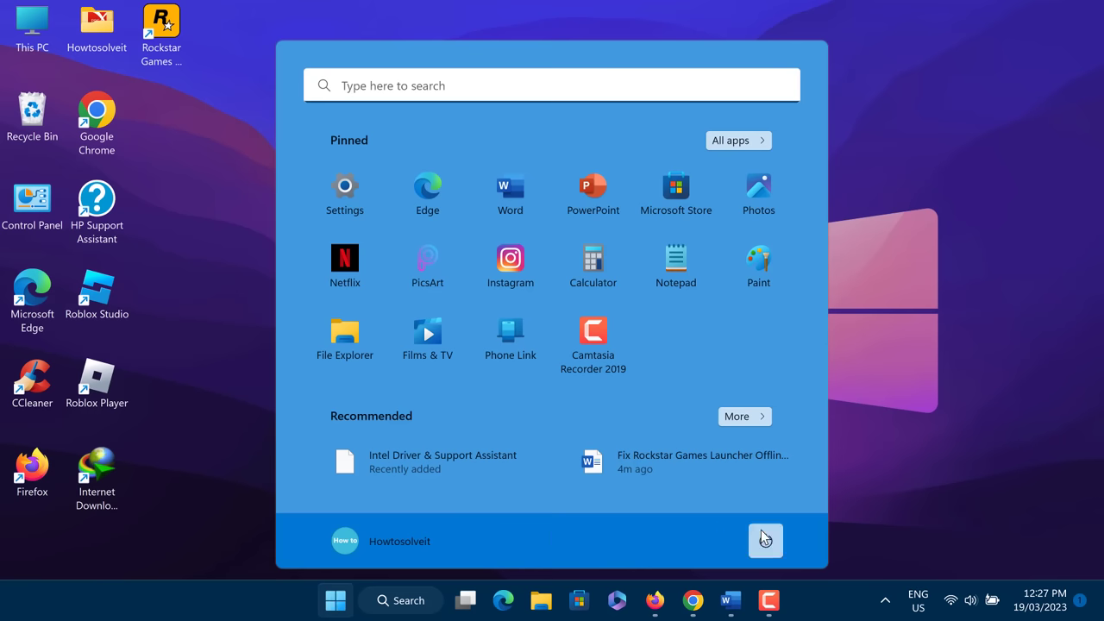
{"action": "left_click", "coordinate": [765, 540]}
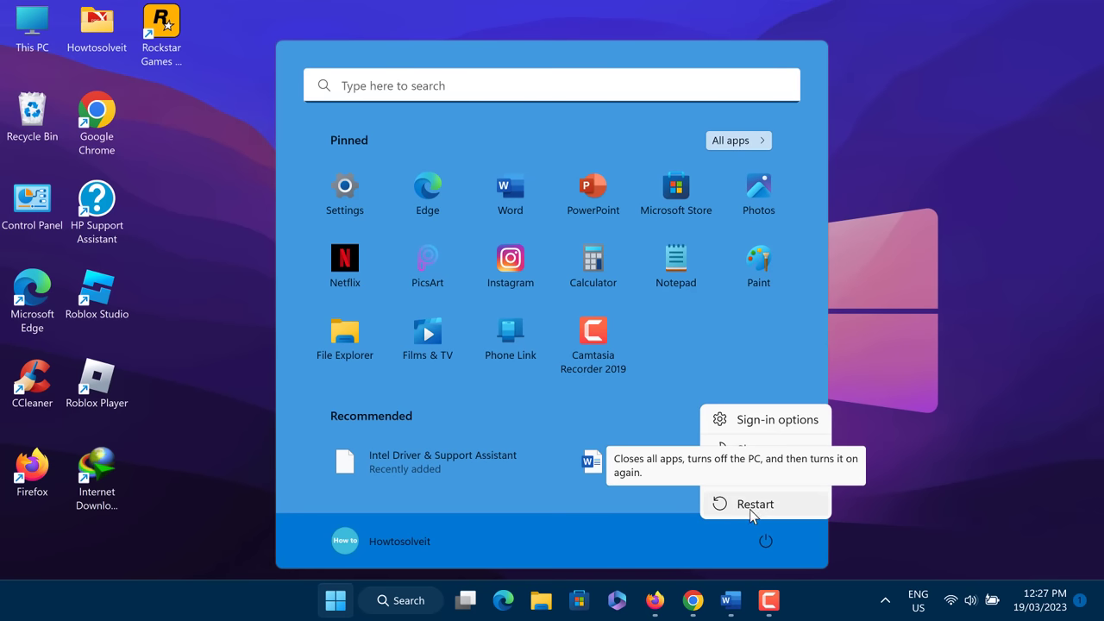
{"action": "left_click", "coordinate": [750, 509]}
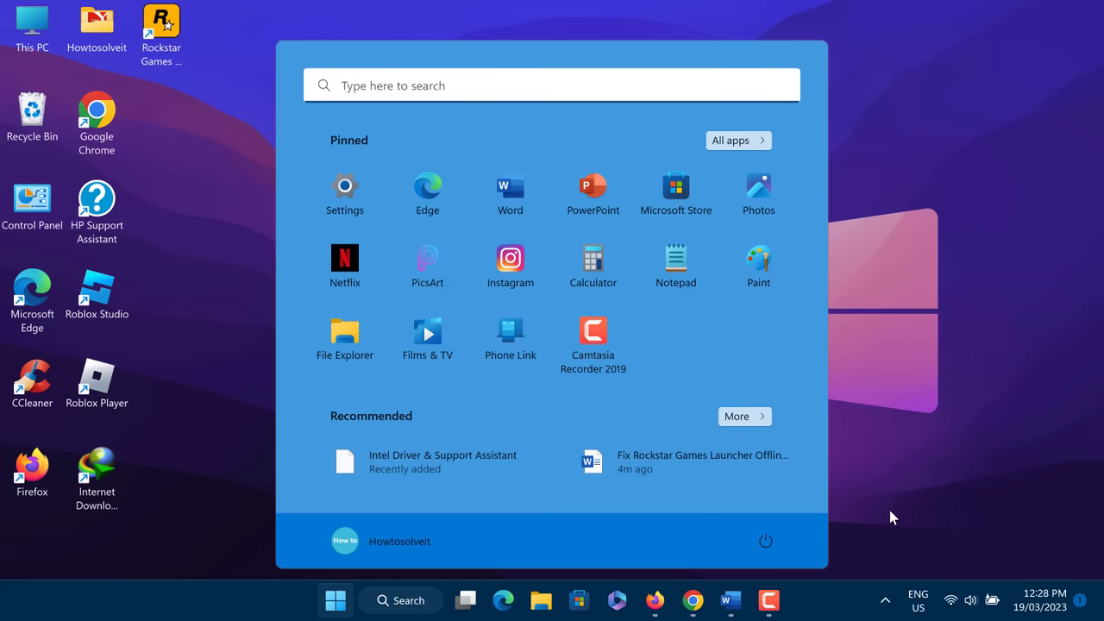